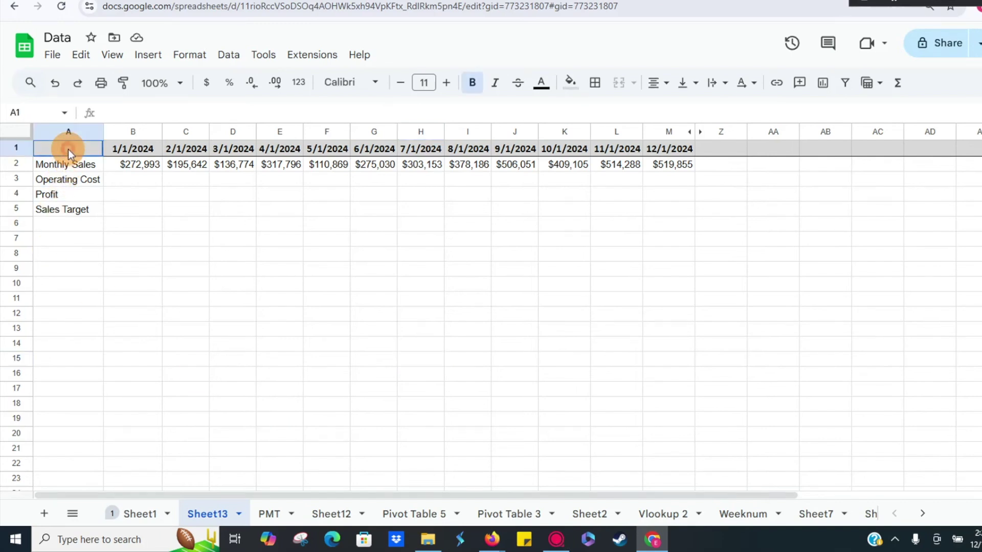
Step: Insert a line chart from the month dates and Monthly Sales in A1:M2
{"action": "left_click_drag", "start_coordinate": [69, 149], "coordinate": [655, 170]}
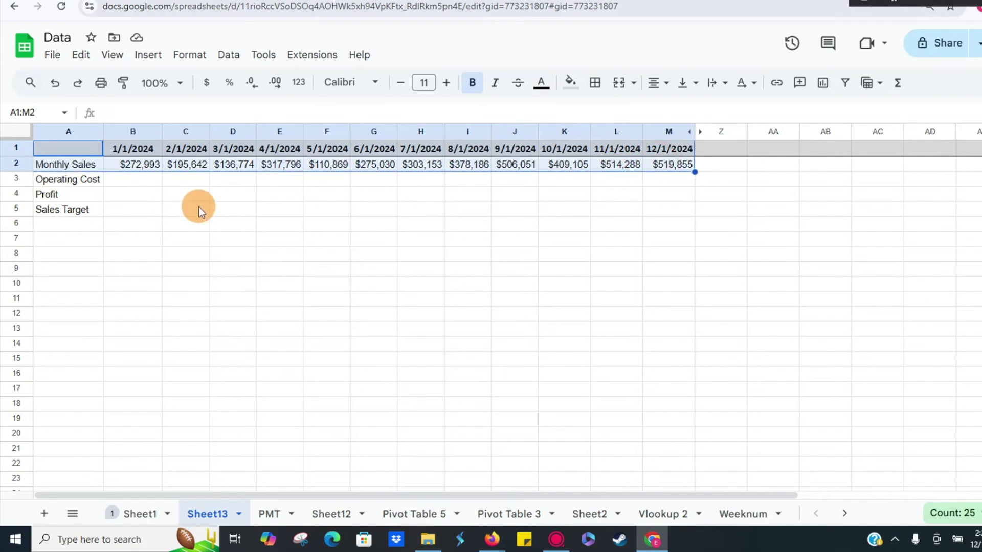
{"action": "left_click", "coordinate": [148, 55]}
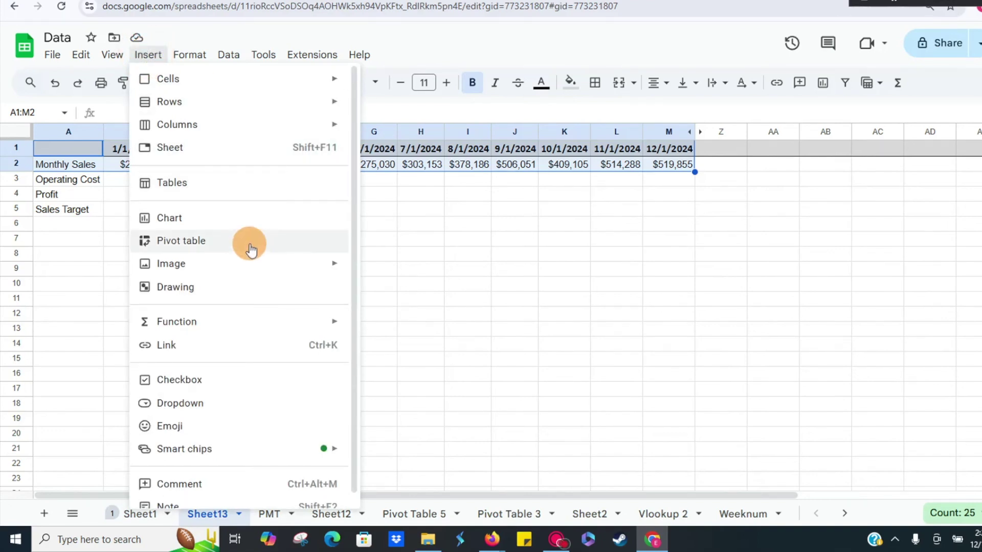
{"action": "left_click", "coordinate": [243, 218]}
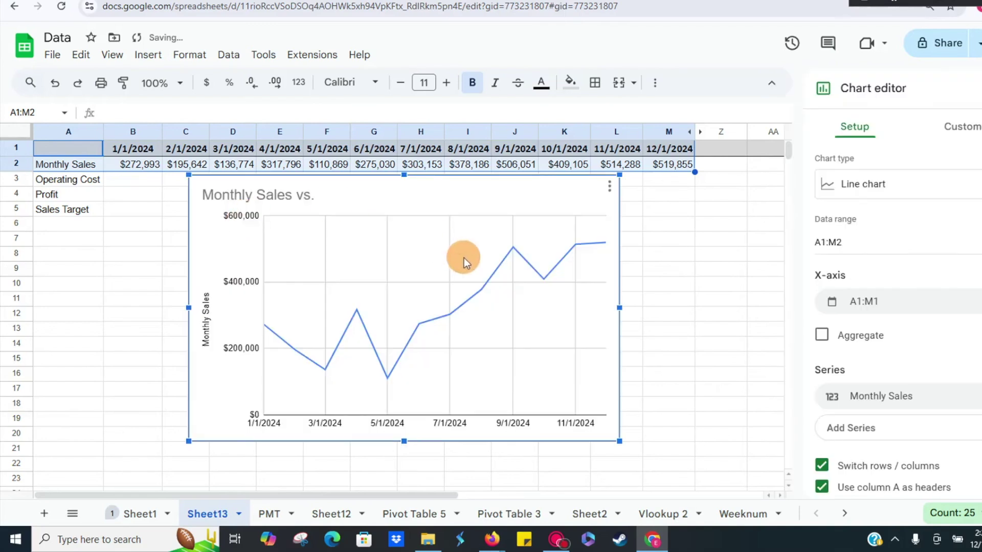
Step: Move the new chart below the data table near row 6
{"action": "left_click", "coordinate": [410, 192]}
{"action": "left_click_drag", "start_coordinate": [410, 182], "coordinate": [258, 226]}
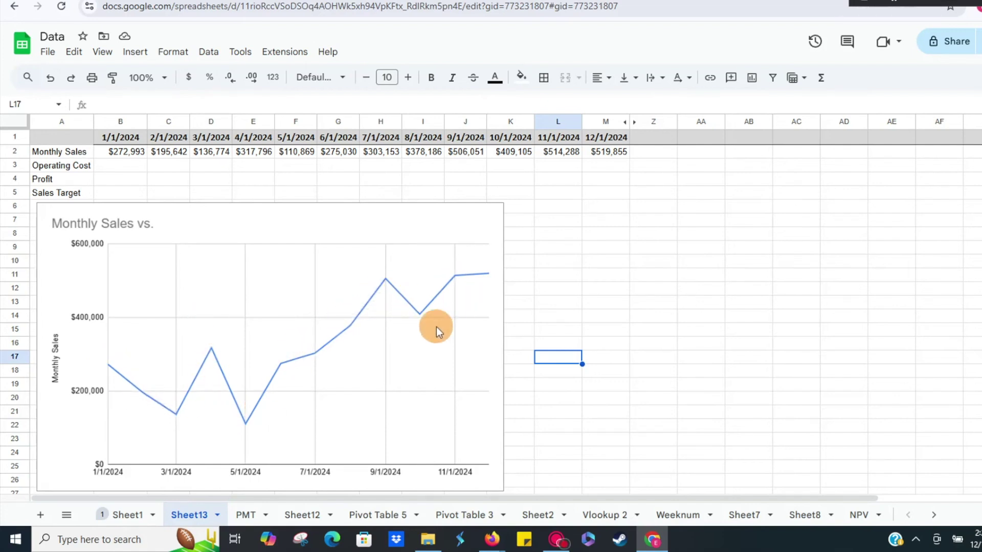
{"action": "left_click", "coordinate": [394, 223]}
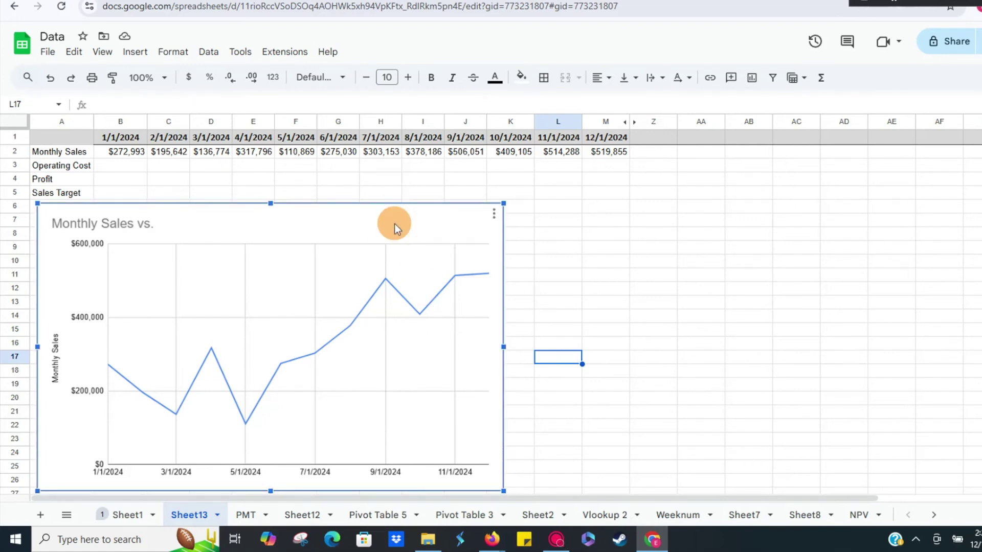
Step: Enter =B2*0.6 in B3 and fill it right through M3
{"action": "left_click", "coordinate": [122, 164]}
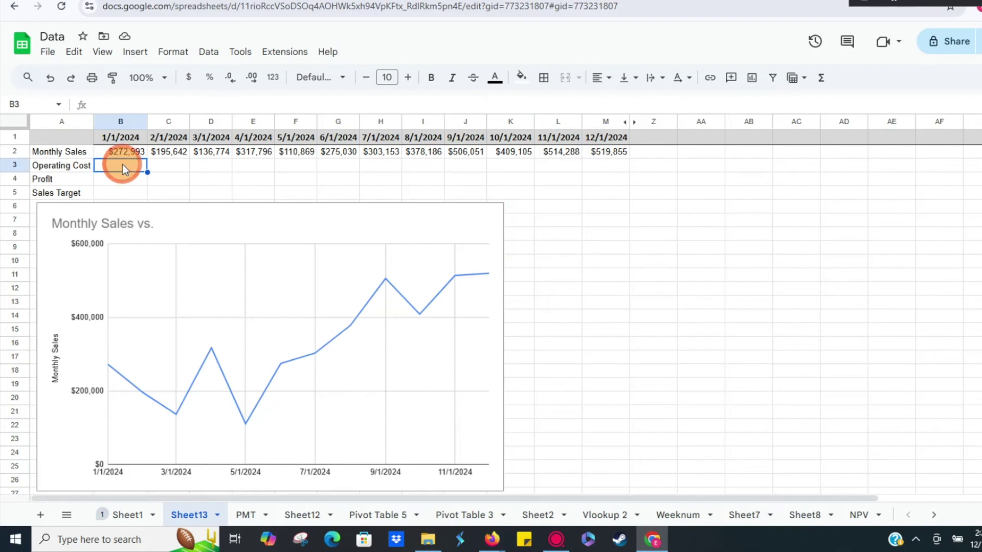
{"action": "type", "text": "="}
{"action": "left_click", "coordinate": [122, 152]}
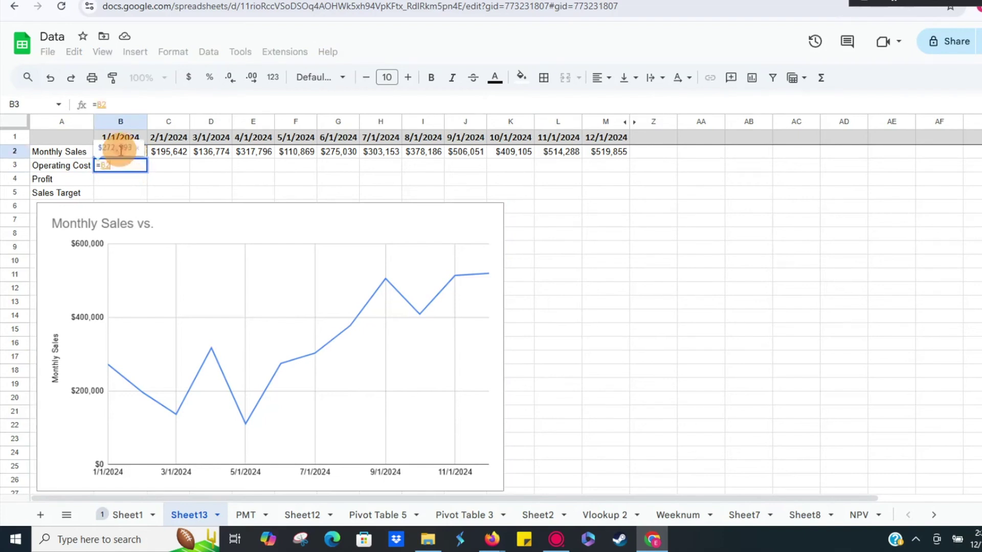
{"action": "type", "text": "*0.6"}
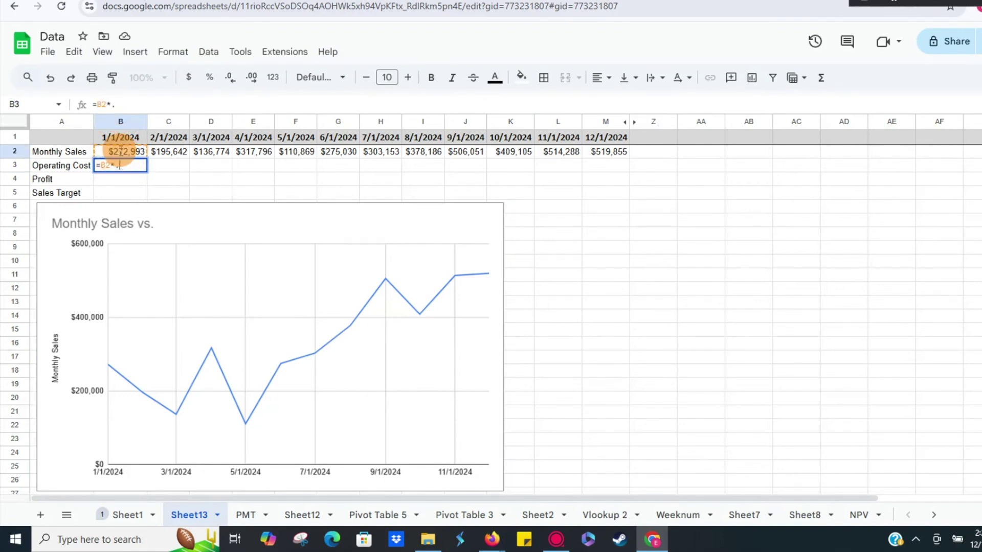
{"action": "key", "text": "Return"}
{"action": "left_click", "coordinate": [143, 165]}
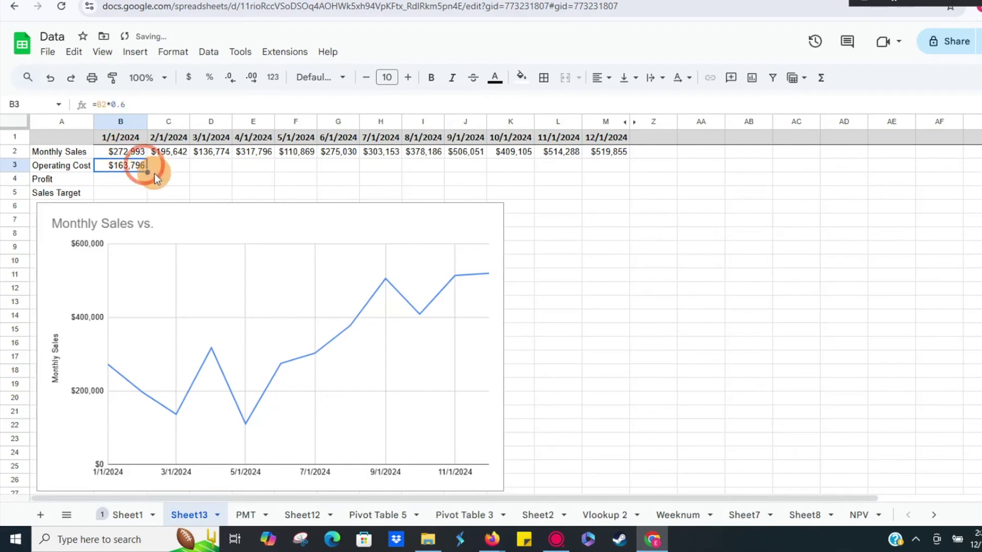
{"action": "left_click_drag", "start_coordinate": [154, 174], "coordinate": [599, 178]}
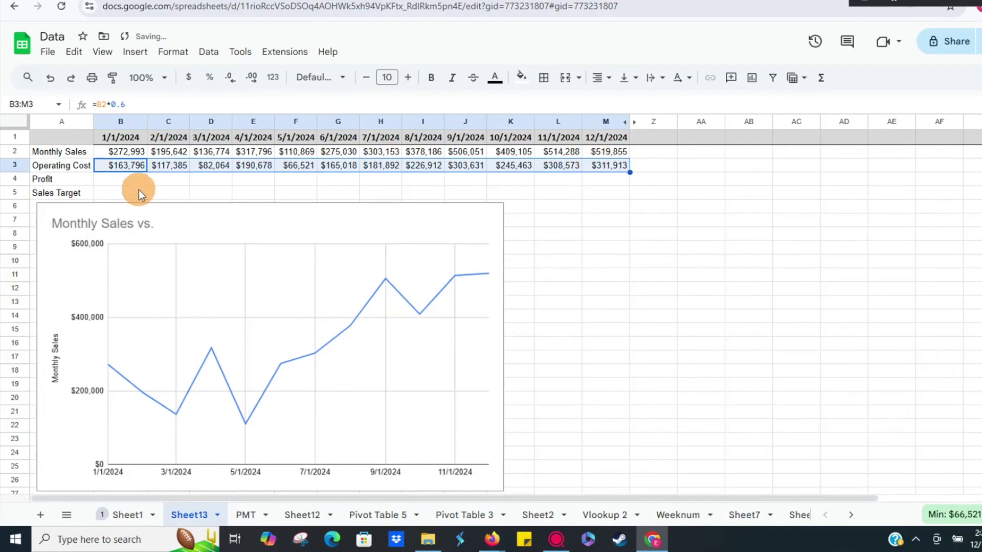
Step: Enter =B2-B3 in B4 and fill it right through M4
{"action": "left_click", "coordinate": [112, 180]}
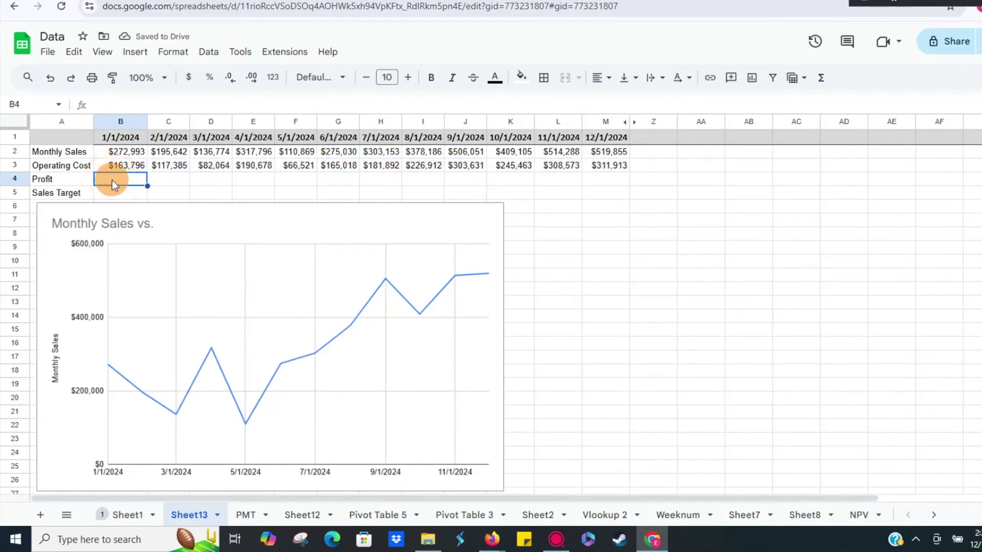
{"action": "type", "text": "="}
{"action": "left_click", "coordinate": [112, 152]}
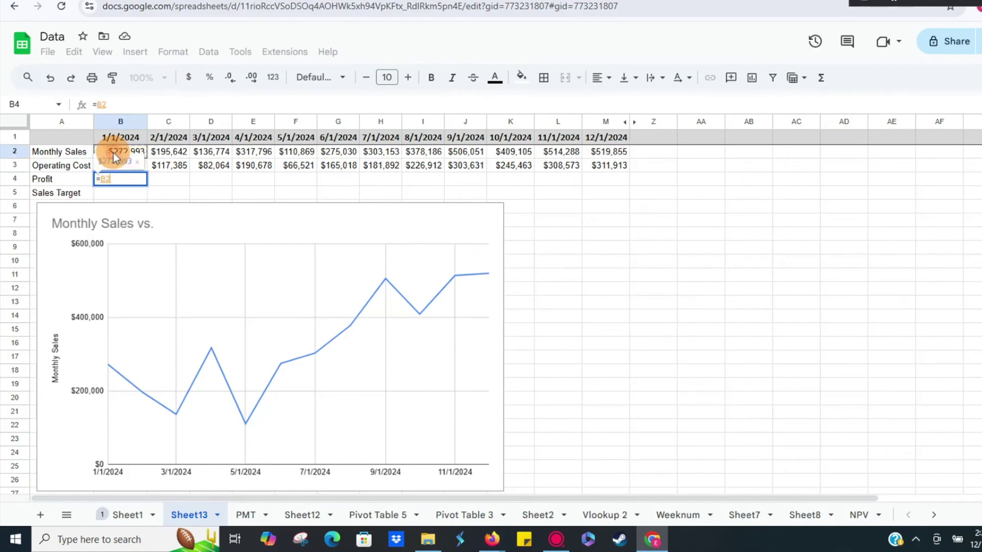
{"action": "type", "text": "-"}
{"action": "left_click", "coordinate": [116, 167]}
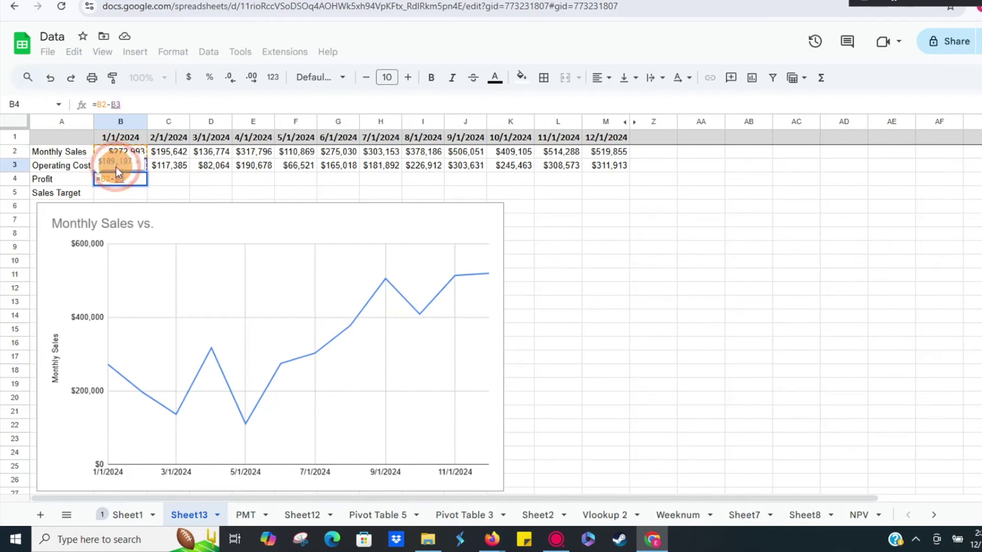
{"action": "key", "text": "Return"}
{"action": "left_click", "coordinate": [127, 177]}
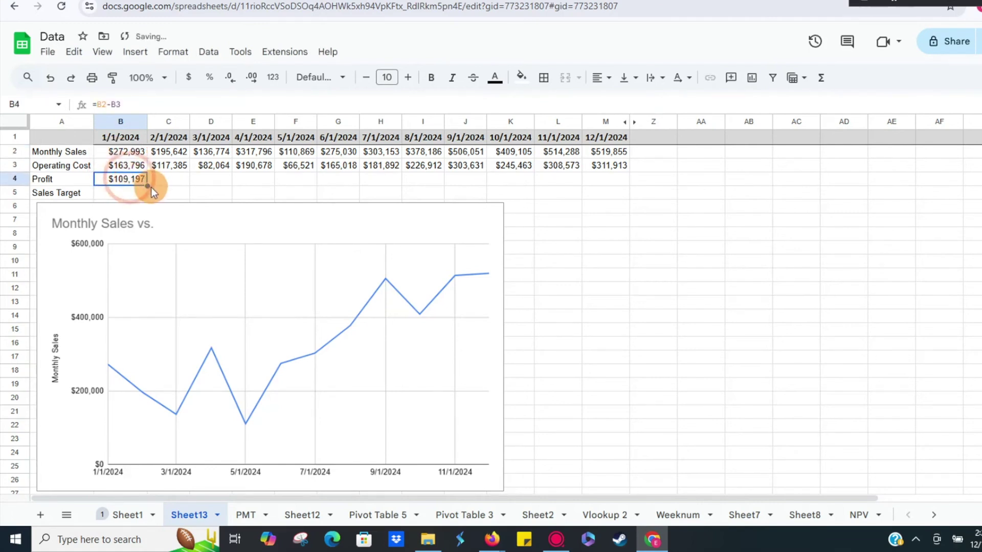
{"action": "left_click_drag", "start_coordinate": [148, 185], "coordinate": [608, 178]}
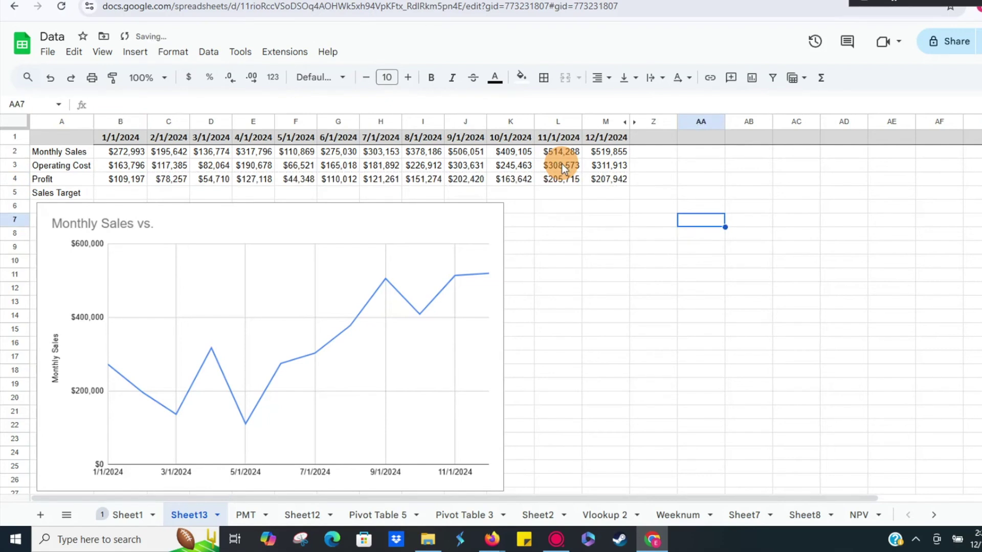
{"action": "key", "text": "Down"}
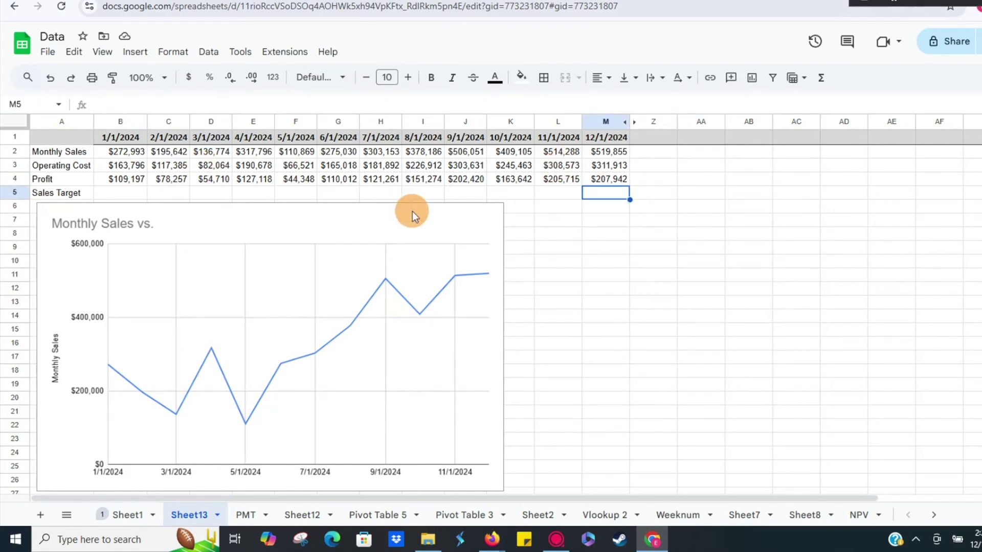
{"action": "left_click", "coordinate": [259, 217]}
Step: Widen the chart under column M and change its data range from A1:M2 to A1:M4
{"action": "left_click_drag", "start_coordinate": [503, 346], "coordinate": [615, 366]}
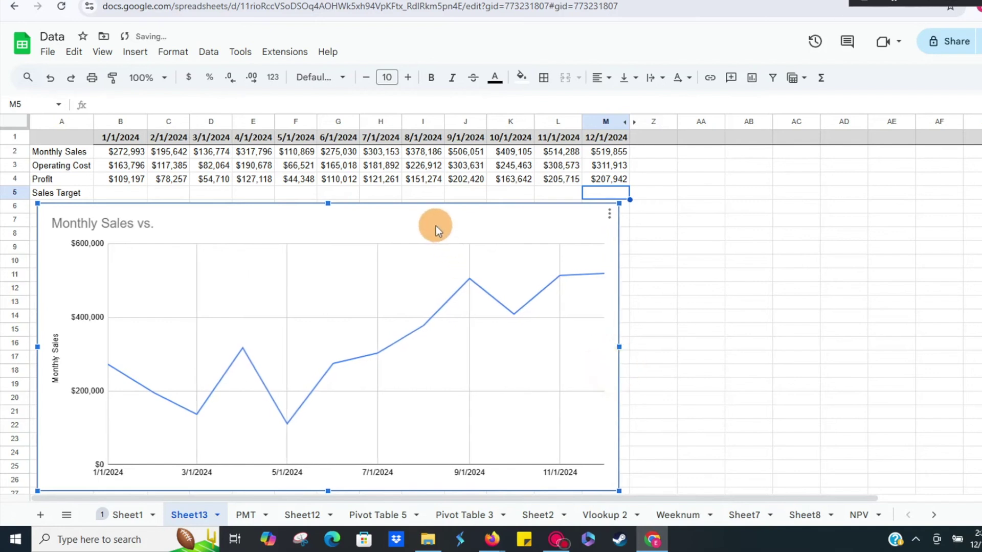
{"action": "left_click", "coordinate": [608, 214]}
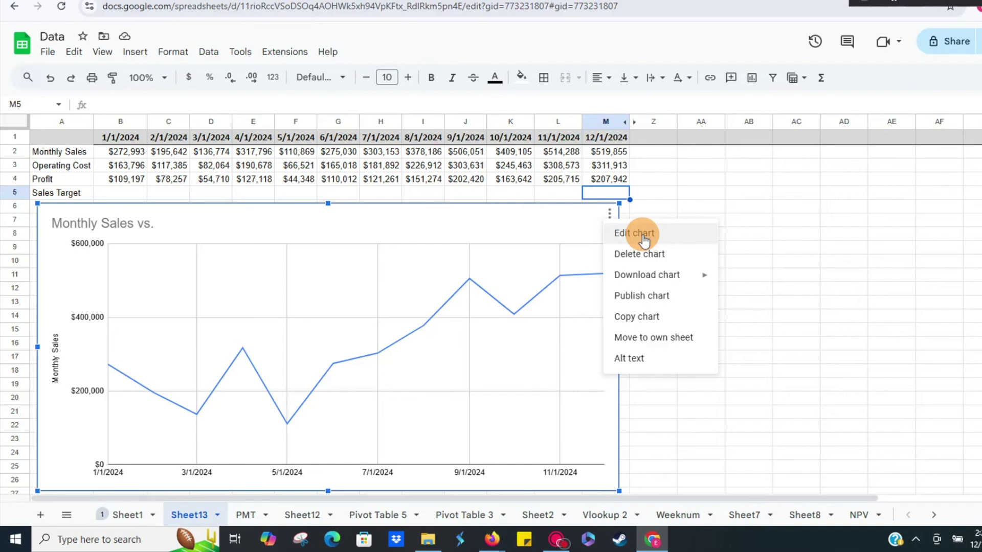
{"action": "left_click", "coordinate": [634, 233]}
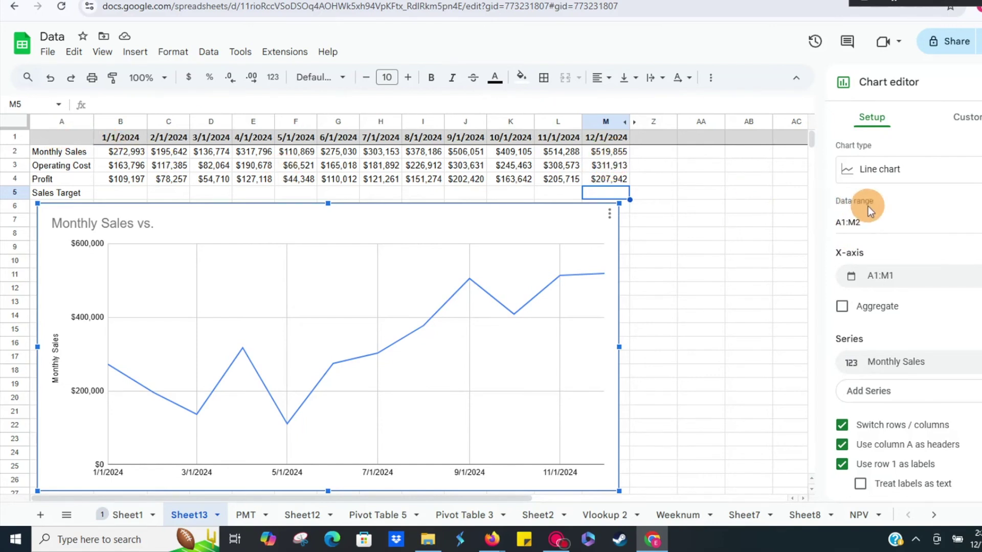
{"action": "left_click", "coordinate": [855, 221]}
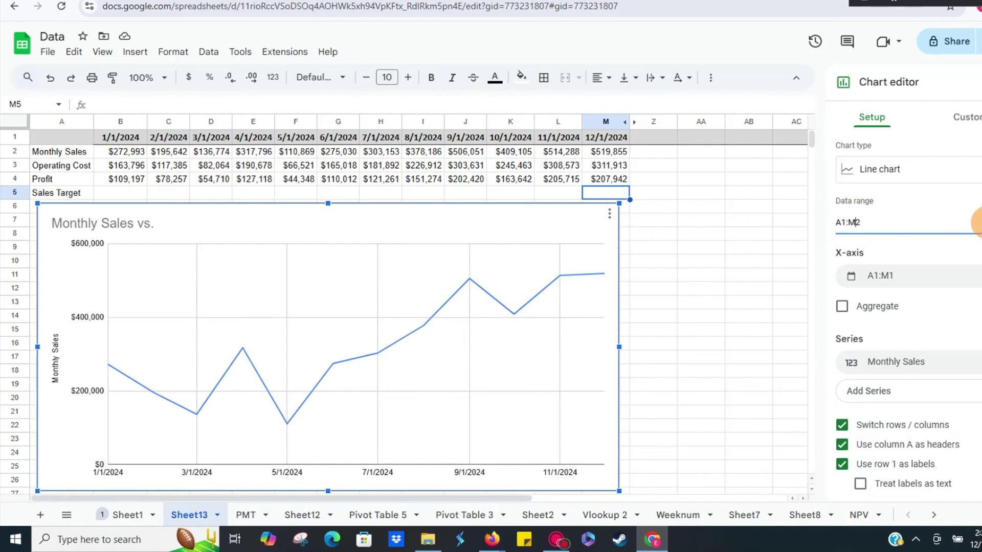
{"action": "triple_click", "coordinate": [910, 222]}
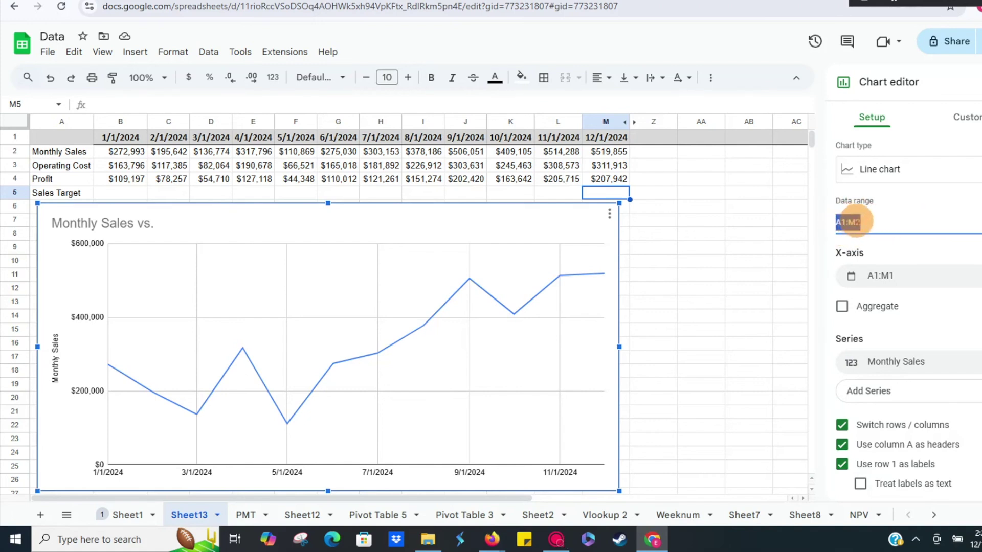
{"action": "left_click", "coordinate": [856, 222]}
{"action": "key", "text": "Delete"}
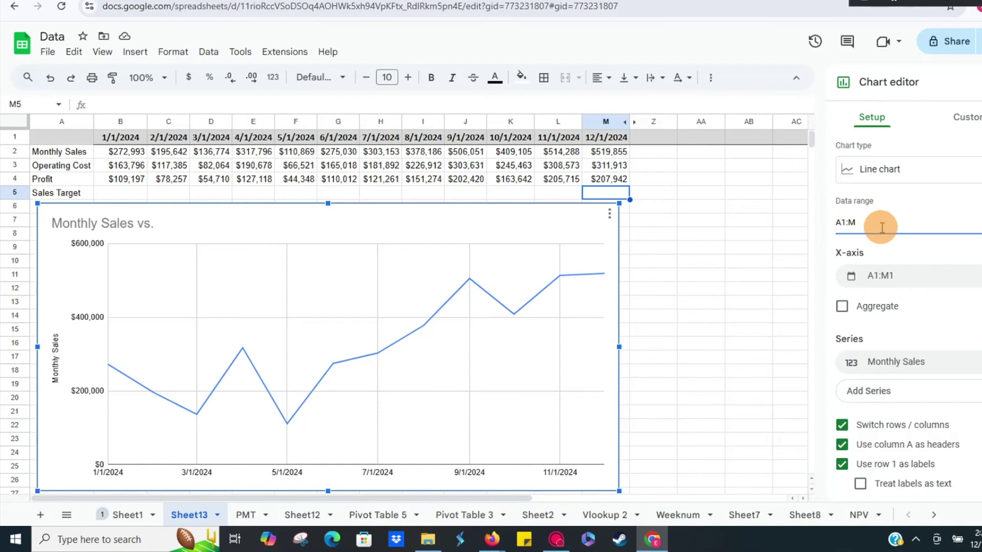
{"action": "type", "text": "4"}
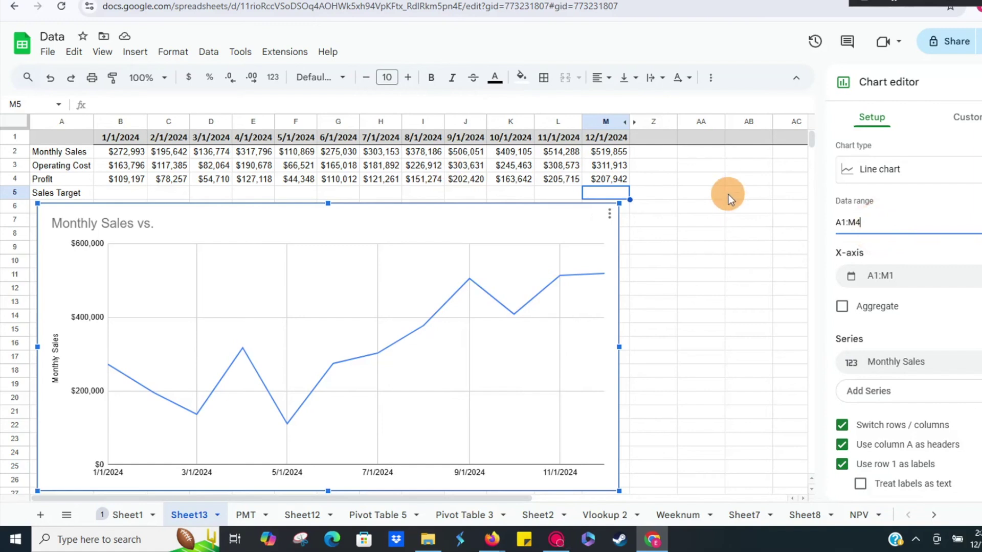
{"action": "left_click", "coordinate": [895, 220]}
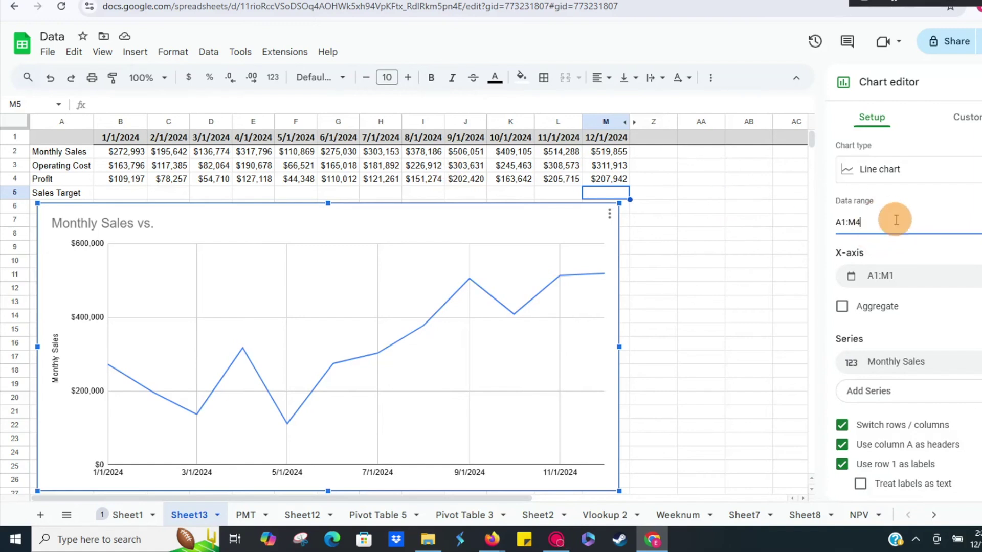
{"action": "left_click", "coordinate": [658, 219]}
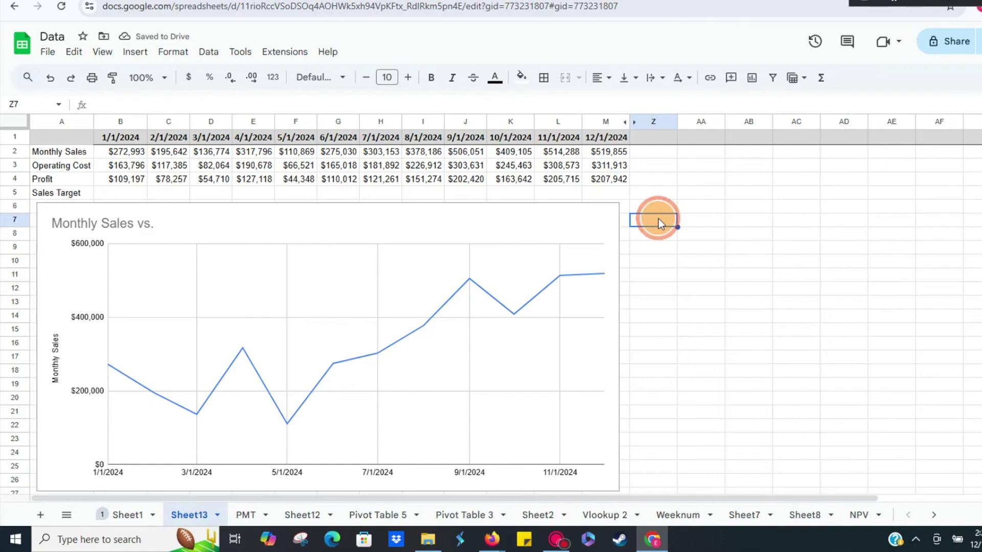
{"action": "left_click", "coordinate": [538, 219]}
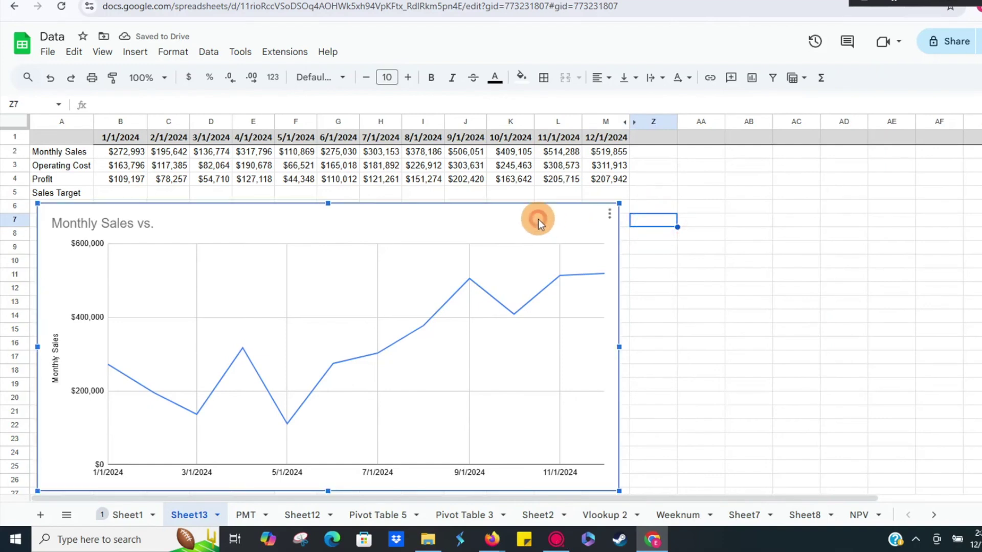
Step: Add the Operating Cost series to the chart as a second line
{"action": "left_click", "coordinate": [609, 216]}
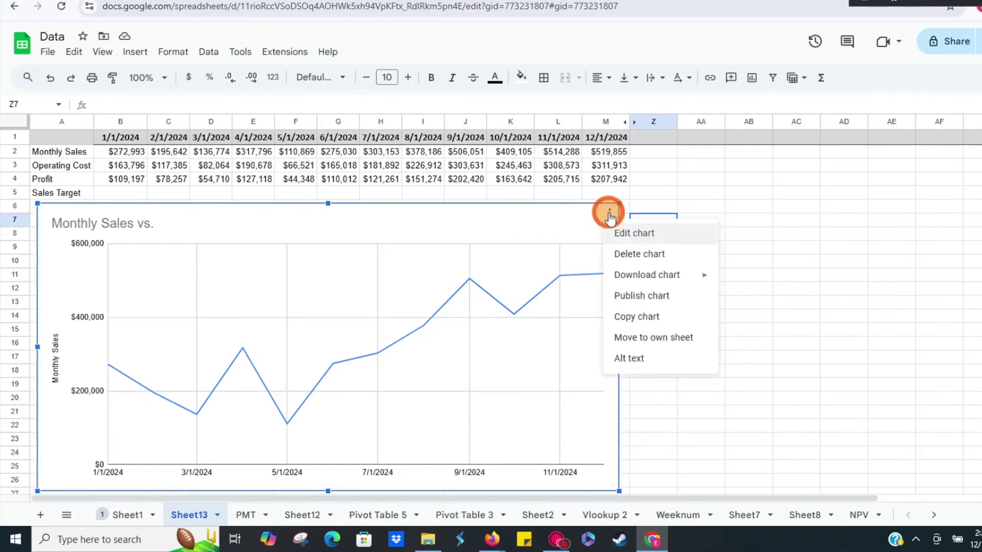
{"action": "left_click", "coordinate": [661, 235]}
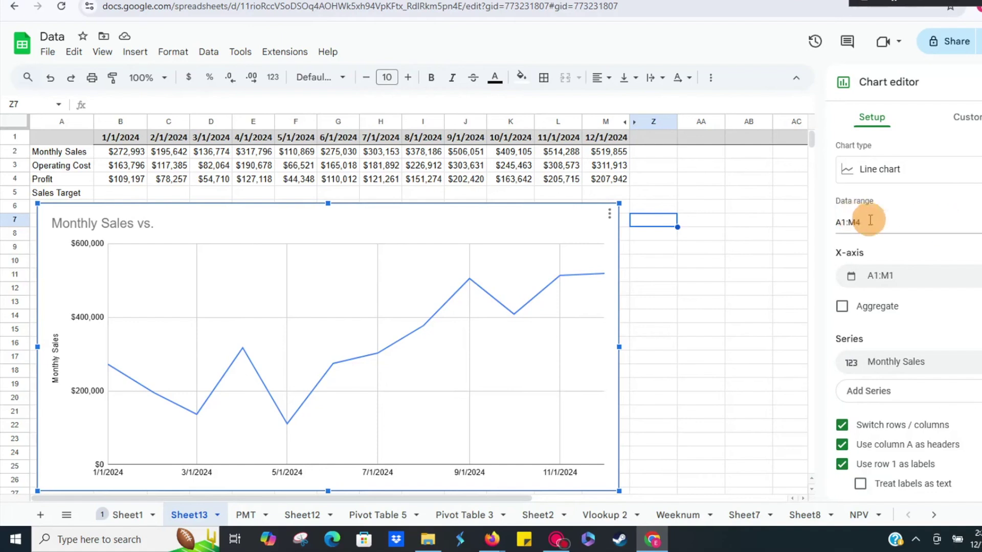
{"action": "scroll", "coordinate": [931, 274], "scroll_direction": "down", "scroll_amount": 1}
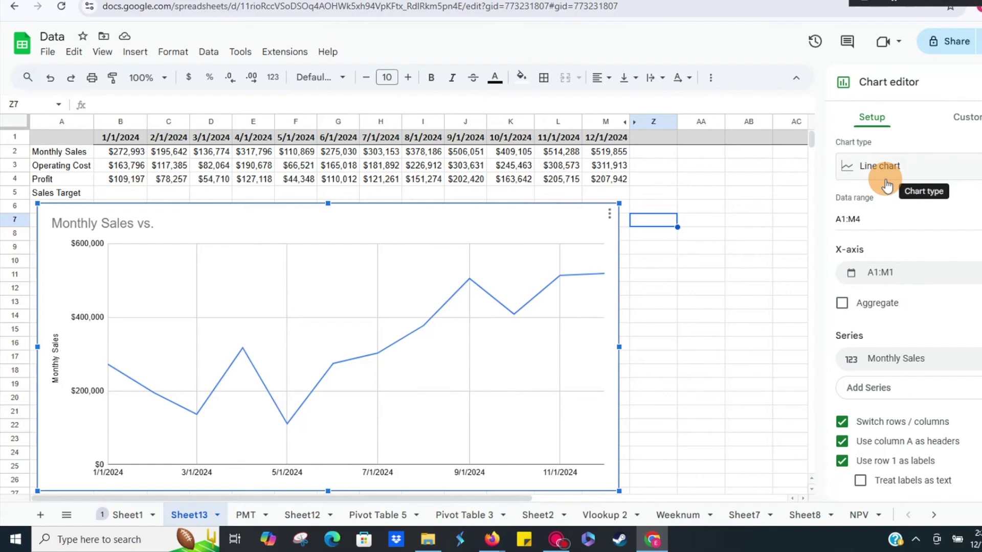
{"action": "left_click", "coordinate": [884, 389]}
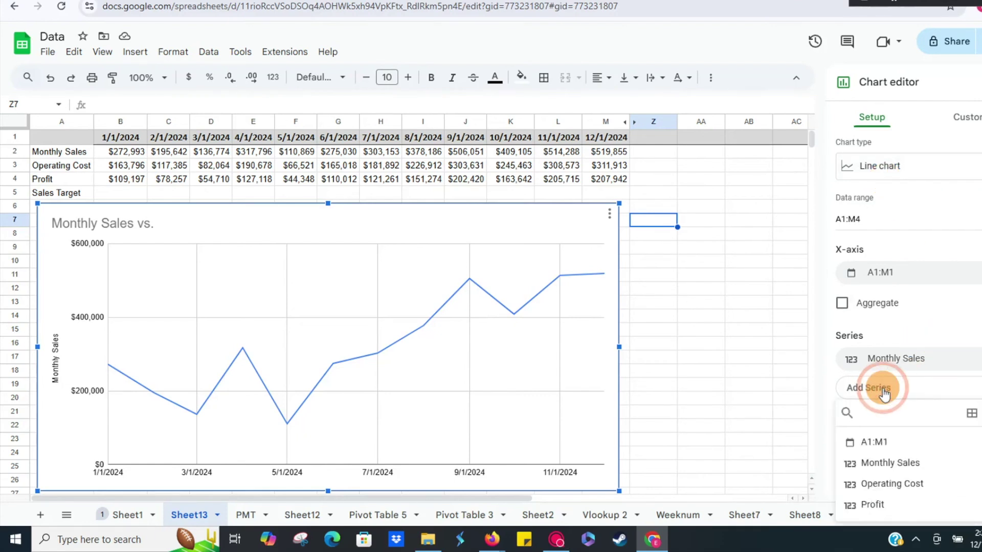
{"action": "left_click", "coordinate": [906, 486]}
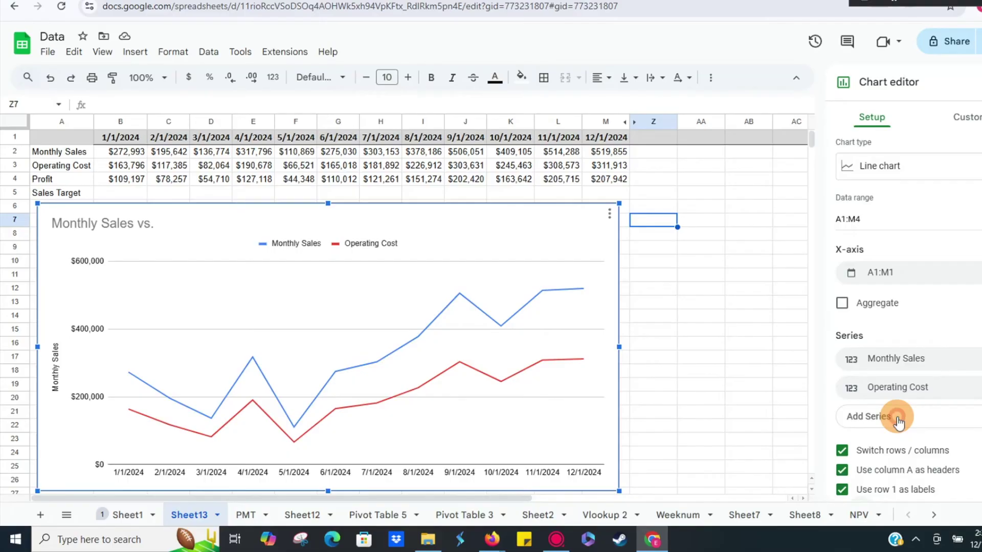
Step: Add the Profit series as a third line and close the chart editor
{"action": "left_click", "coordinate": [787, 387]}
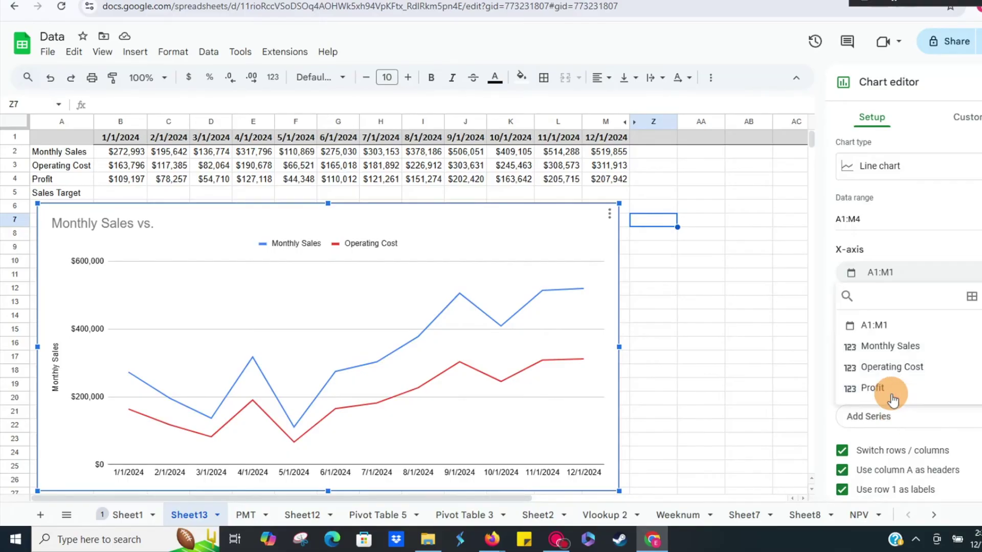
{"action": "left_click", "coordinate": [890, 392]}
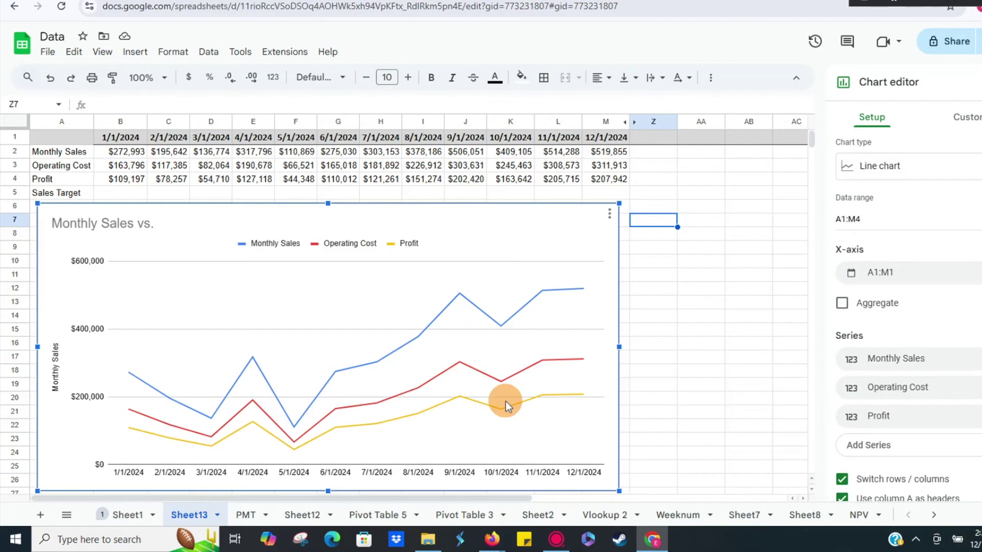
{"action": "left_click", "coordinate": [617, 315]}
{"action": "left_click", "coordinate": [685, 322]}
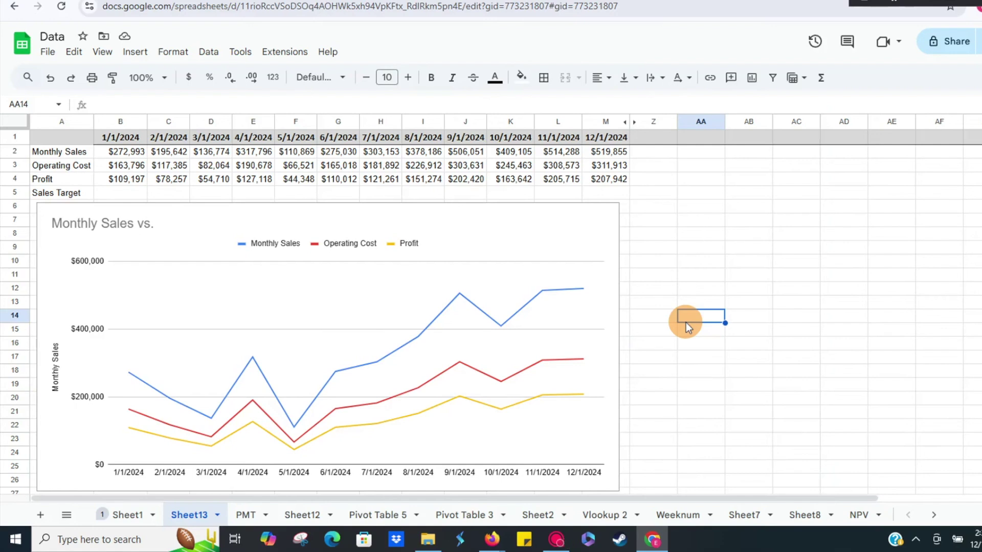
Step: Enter 500000 in B5 and give it B4's currency formatting
{"action": "left_click", "coordinate": [115, 193]}
{"action": "type", "text": "50"}
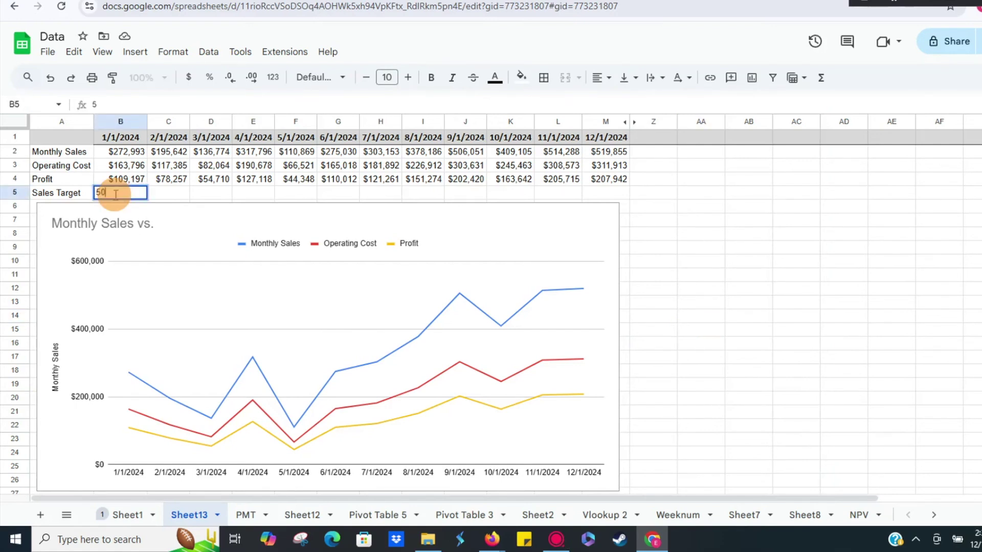
{"action": "type", "text": "0000"}
{"action": "key", "text": "Return"}
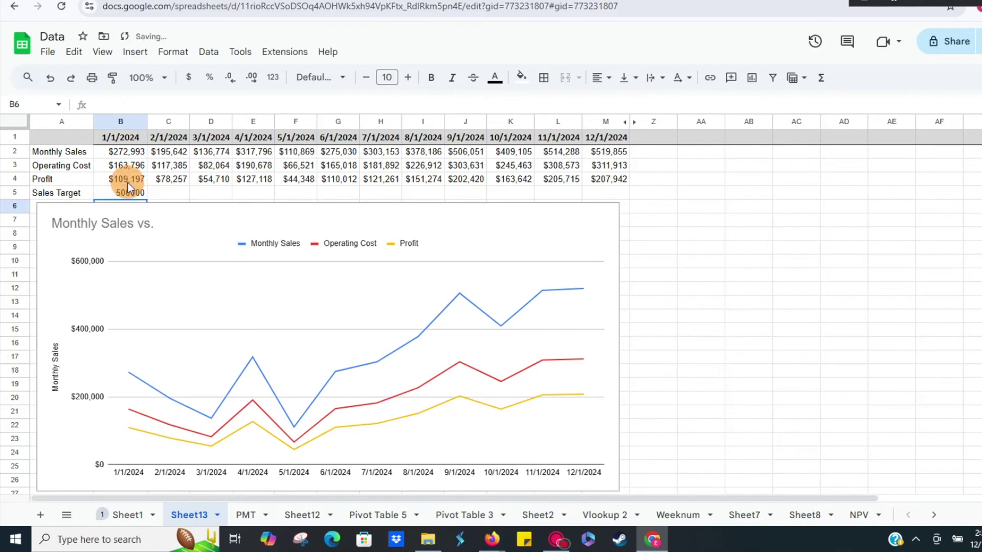
{"action": "left_click", "coordinate": [113, 79]}
{"action": "left_click", "coordinate": [123, 179]}
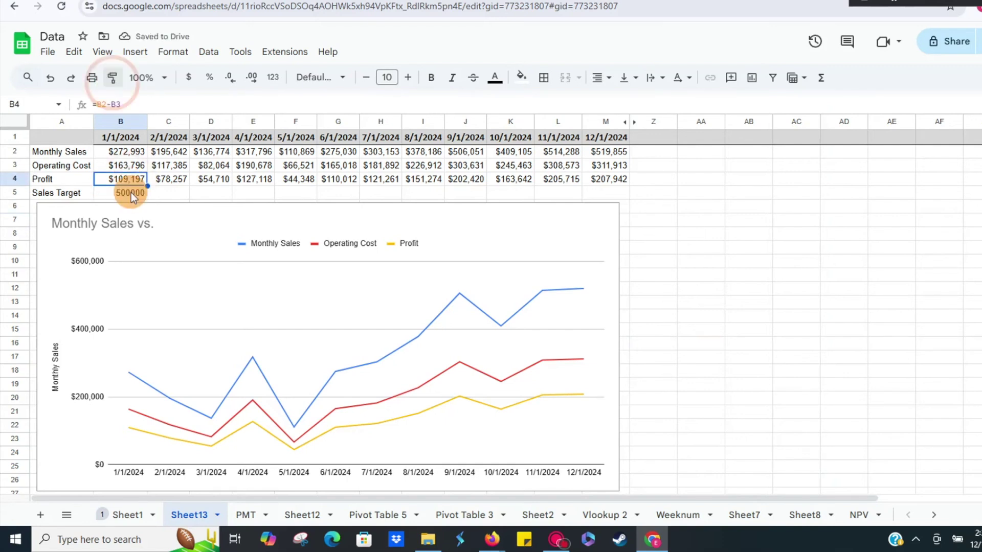
{"action": "left_click", "coordinate": [131, 192]}
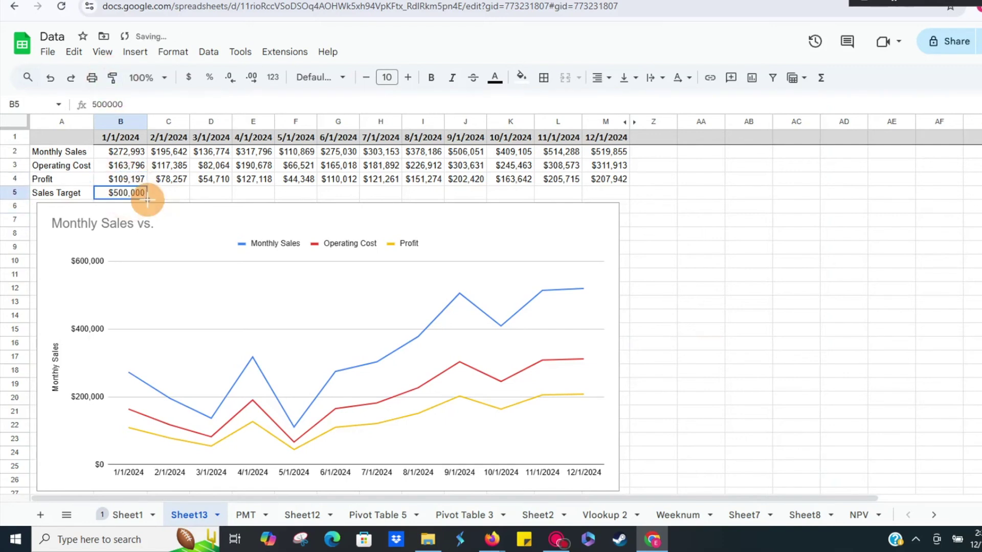
Step: Copy the $500,000 target from B5 across C5:M5
{"action": "key", "text": "ctrl+c"}
{"action": "key", "text": "shift+Right"}
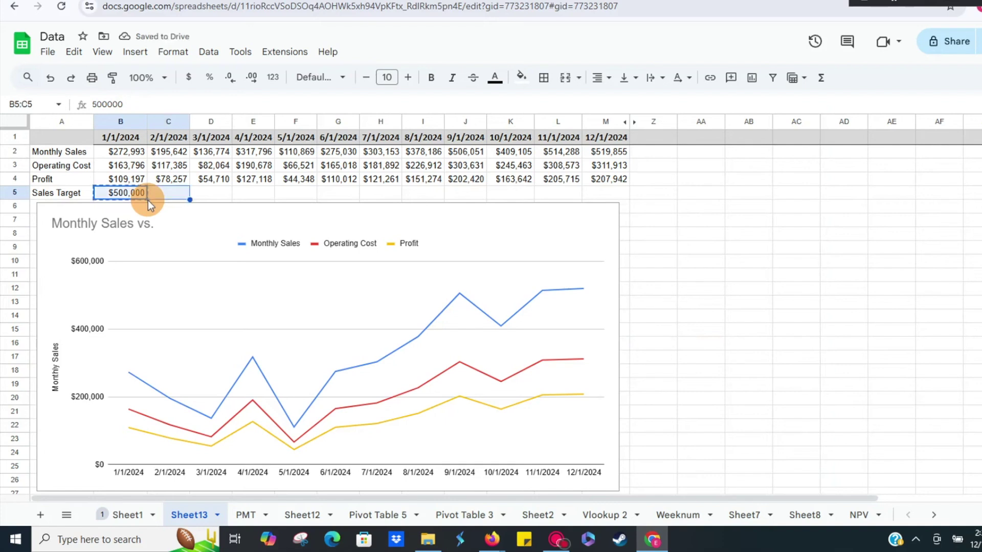
{"action": "key", "text": "ctrl+shift+Right"}
{"action": "key", "text": "ctrl+v"}
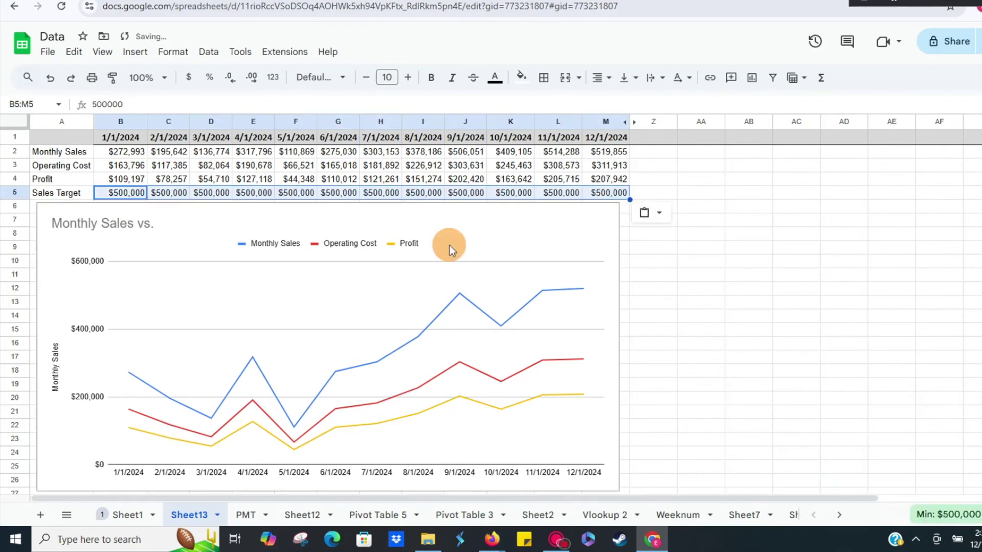
Step: Change the chart's data range from A1:M4 to A1:M5
{"action": "left_click", "coordinate": [607, 234]}
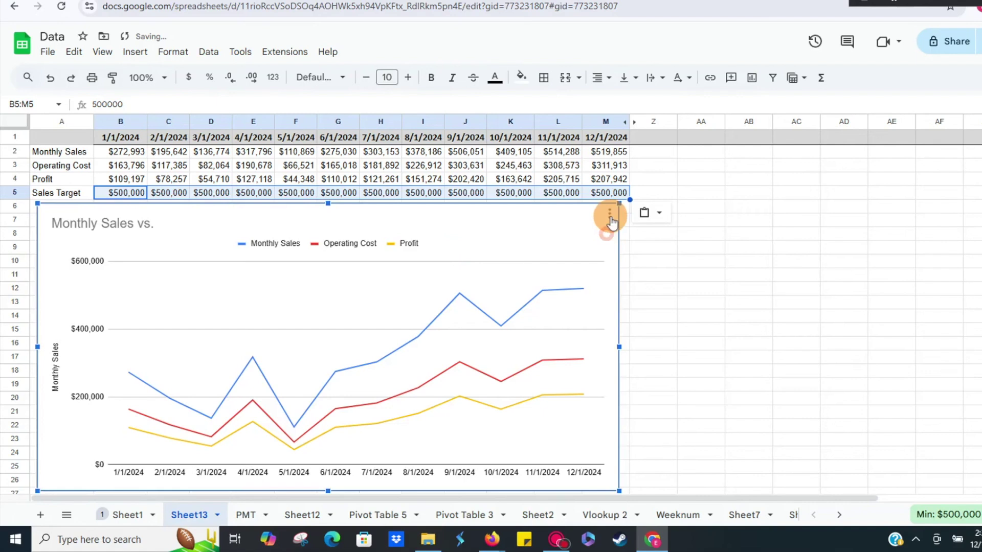
{"action": "left_click", "coordinate": [610, 216]}
{"action": "left_click", "coordinate": [634, 233]}
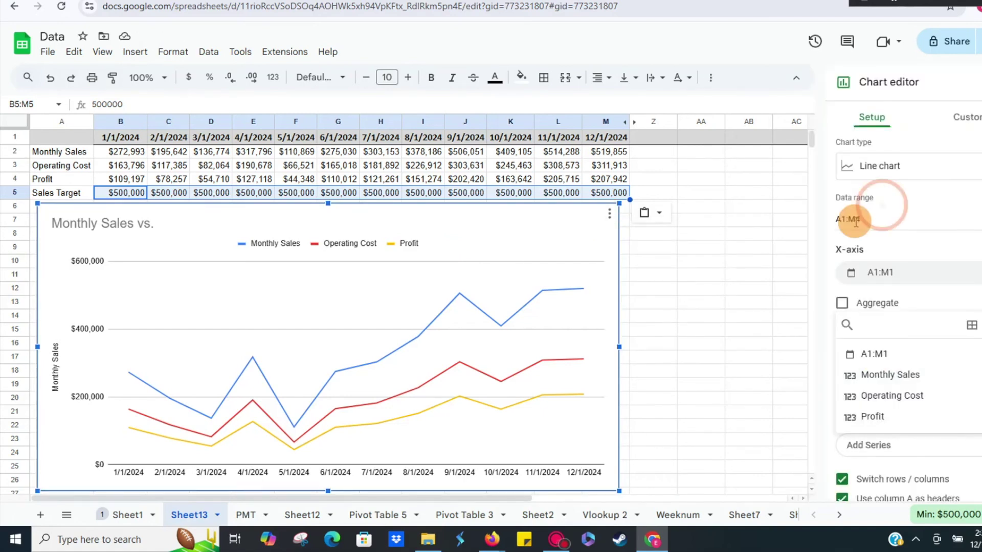
{"action": "left_click", "coordinate": [854, 220]}
{"action": "left_click_drag", "start_coordinate": [852, 221], "coordinate": [848, 221]}
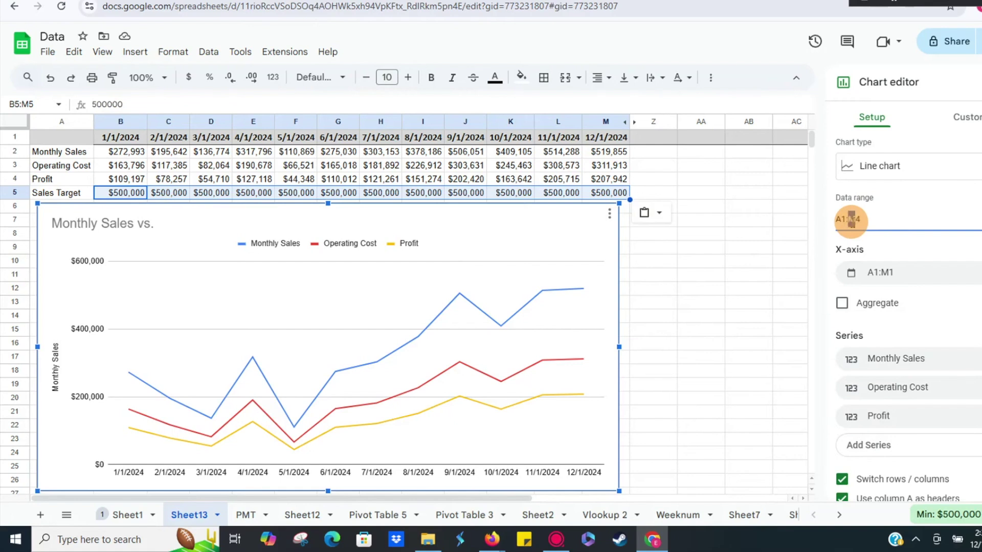
{"action": "left_click", "coordinate": [887, 211]}
{"action": "key", "text": "BackSpace"}
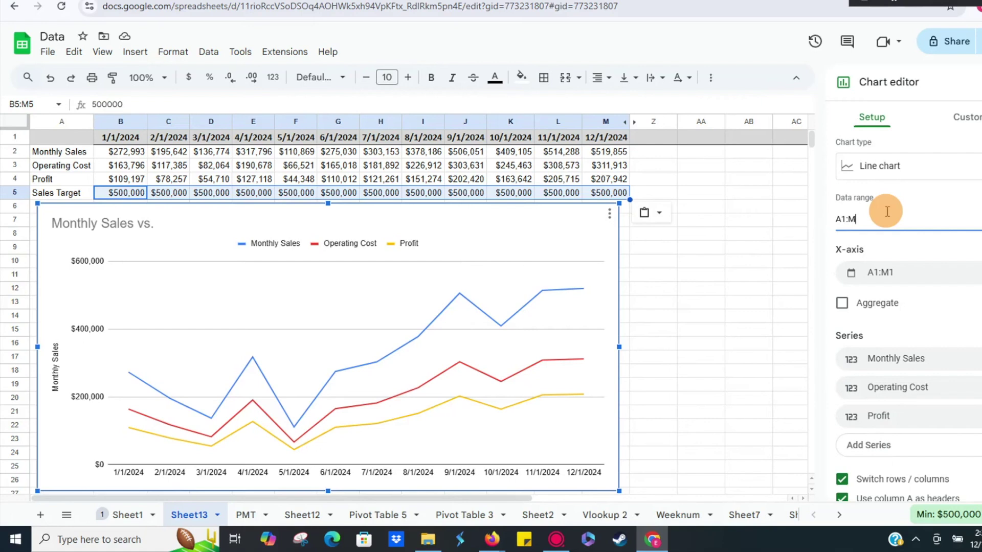
{"action": "type", "text": "5"}
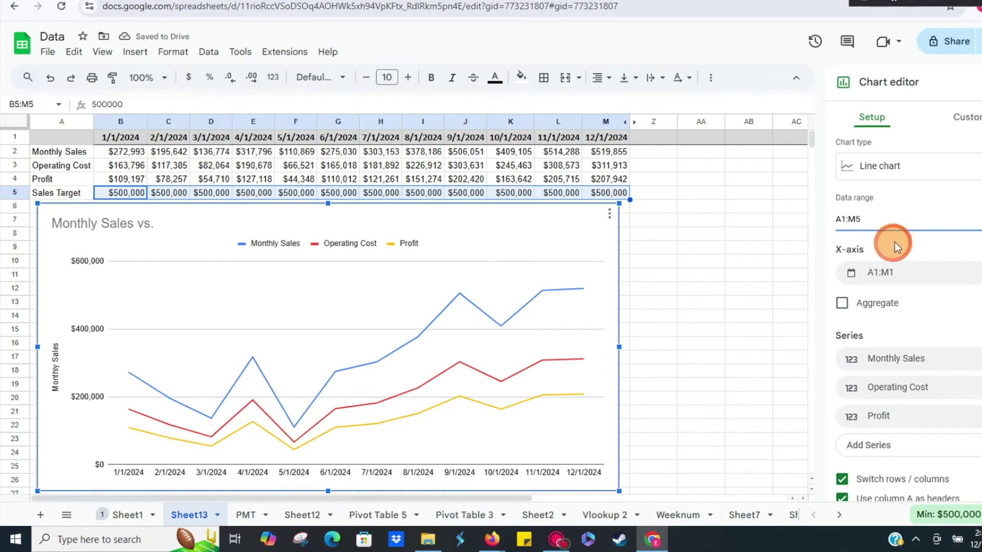
{"action": "left_click", "coordinate": [889, 415]}
Step: Add the Sales Target series as a flat line at $500,000
{"action": "left_click", "coordinate": [852, 452]}
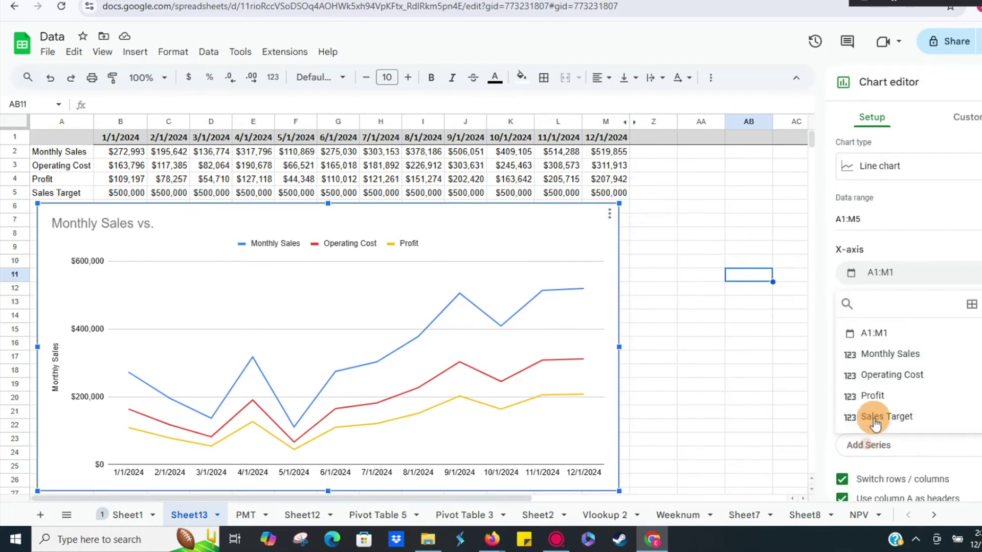
{"action": "left_click", "coordinate": [874, 417]}
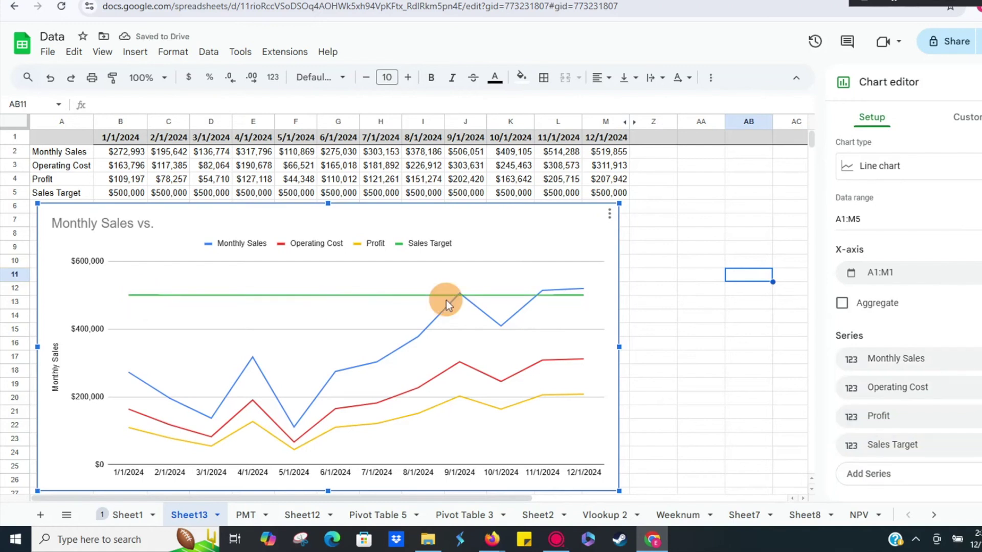
{"action": "left_click", "coordinate": [584, 290]}
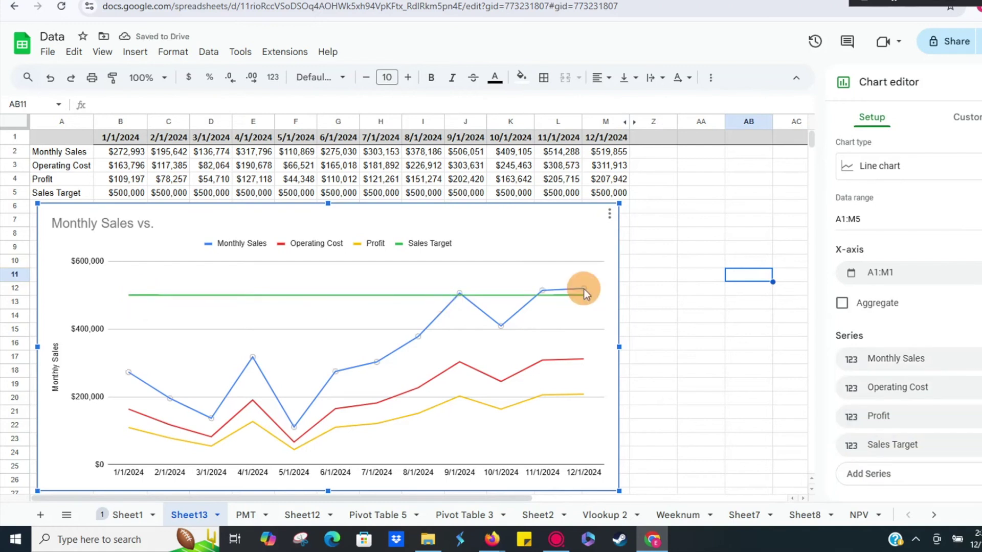